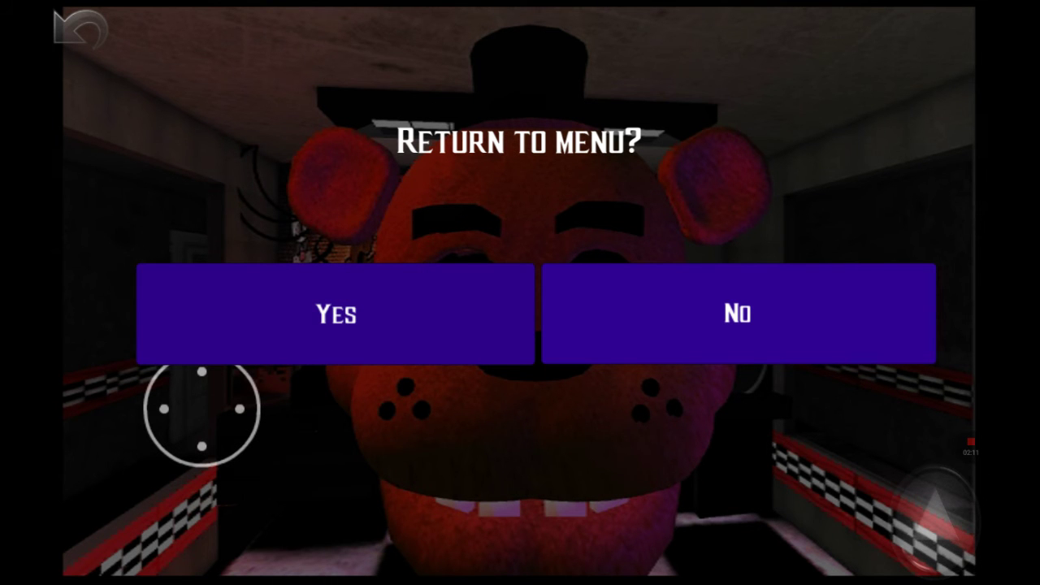
# Confirm 'Yes' on the 'Return to menu?' prompt to leave Free Roam Mode for Vincent's main menu
pyautogui.click(335, 314)
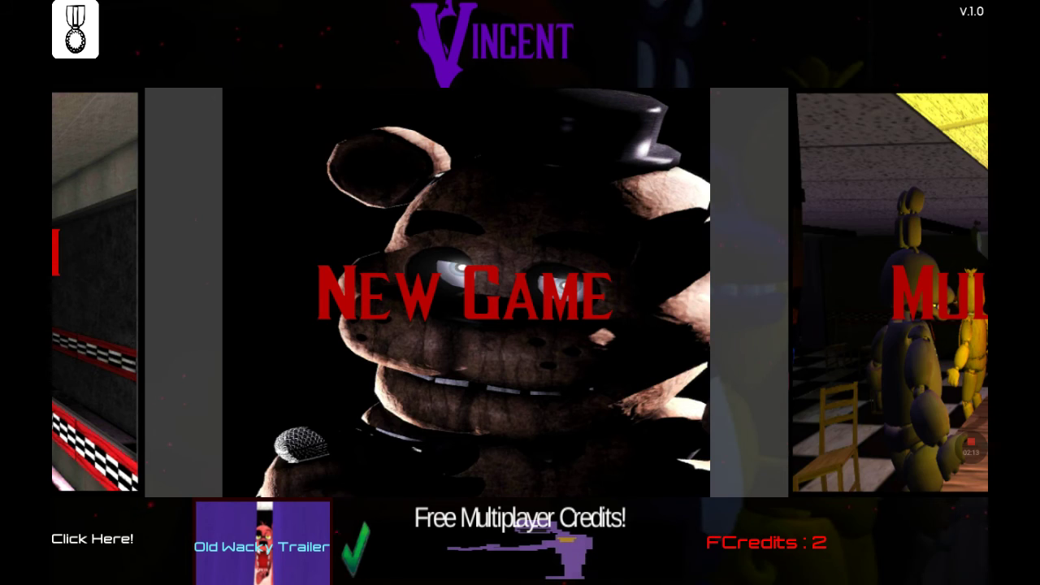
pyautogui.hscroll(5, 520, 292)
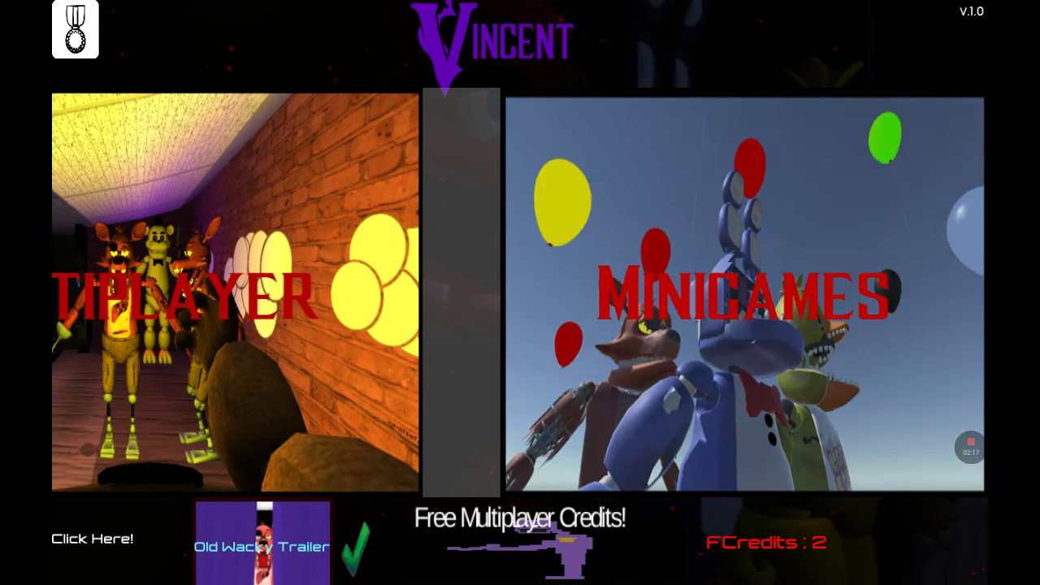
pyautogui.hscroll(-5, 520, 292)
pyautogui.hscroll(-5, 520, 292)
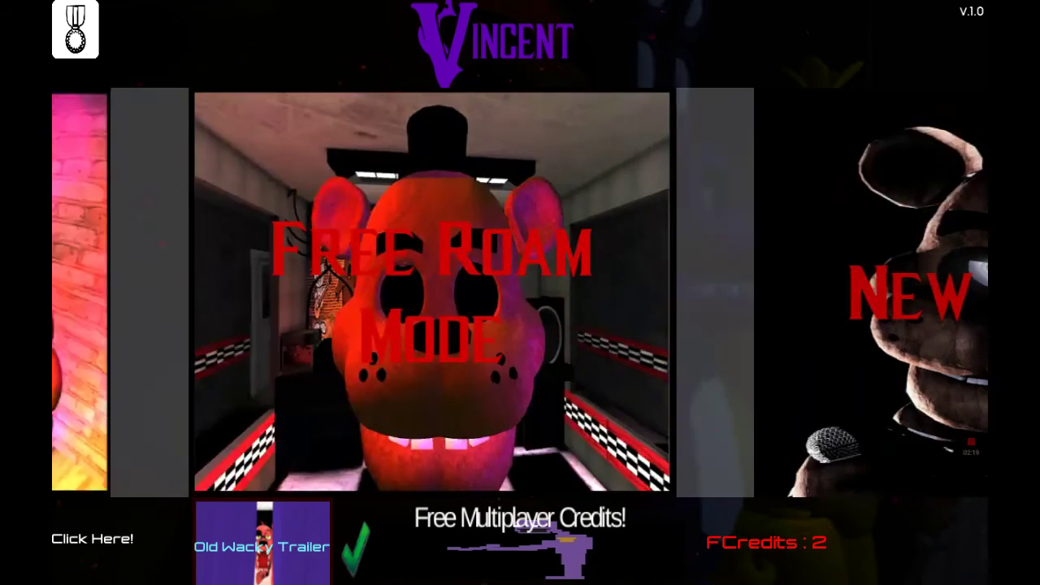